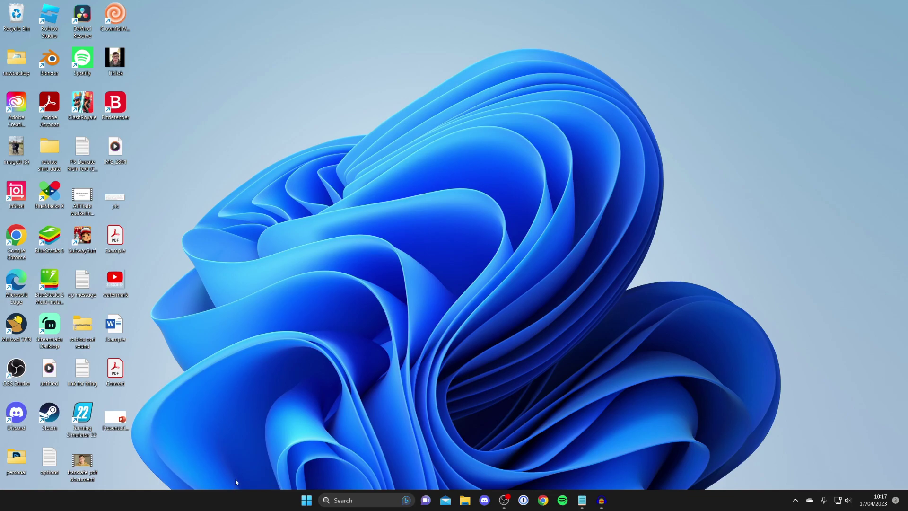
Step: Look at the Start menu's power options, then dismiss them and the Start menu
click(307, 500)
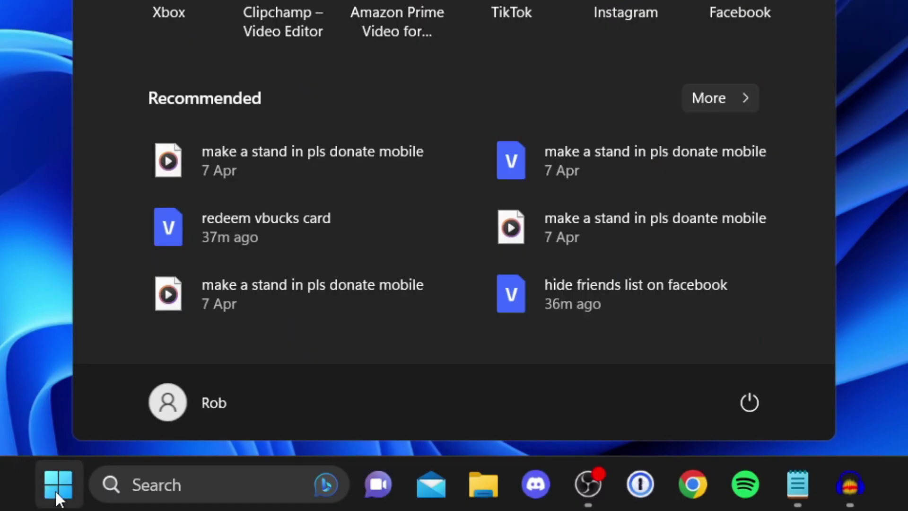
click(755, 400)
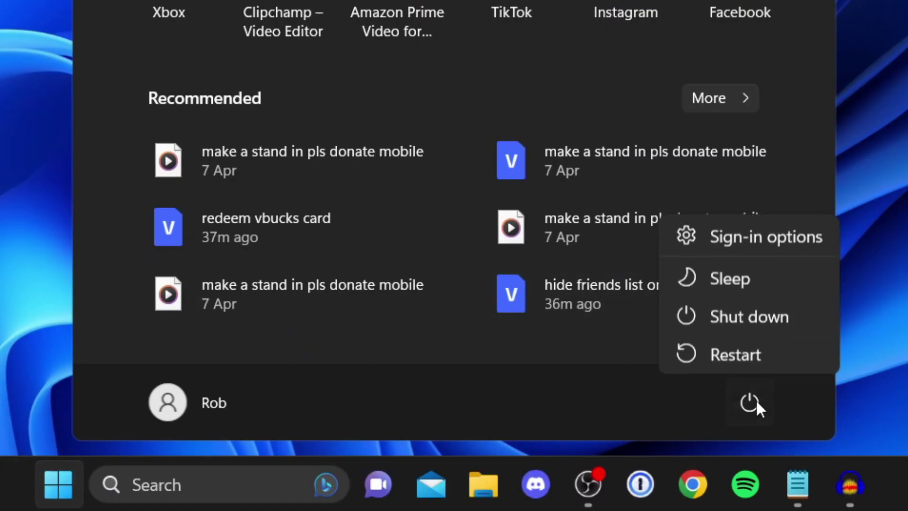
key(Escape)
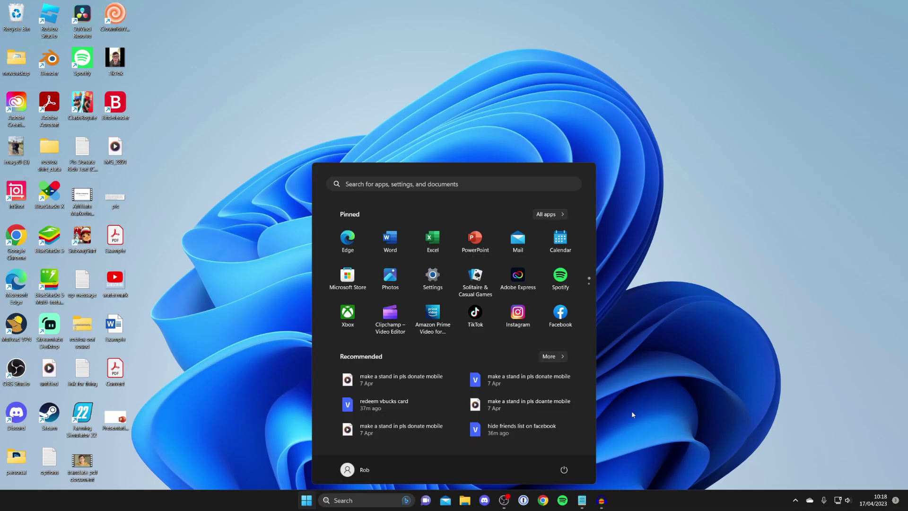
key(Escape)
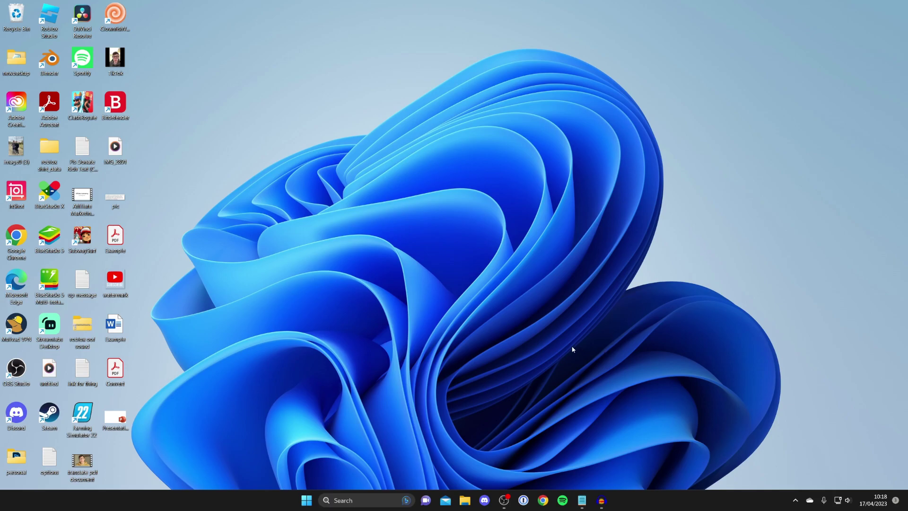
Step: Launch Settings from the Start menu and centre its window on screen
key(super)
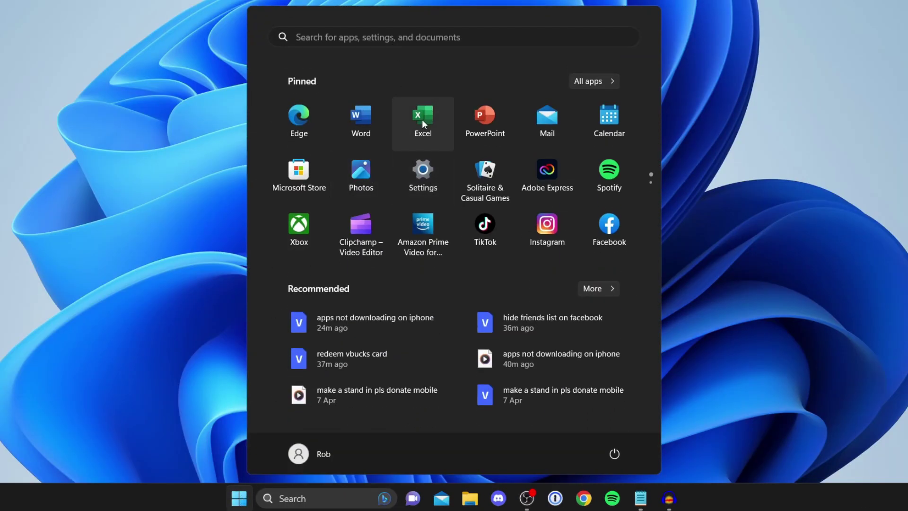
click(436, 164)
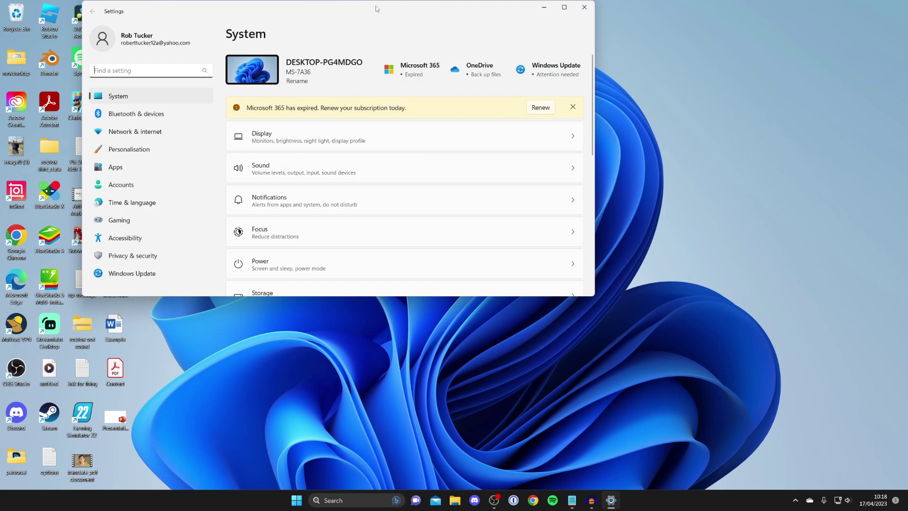
drag(377, 9, 530, 97)
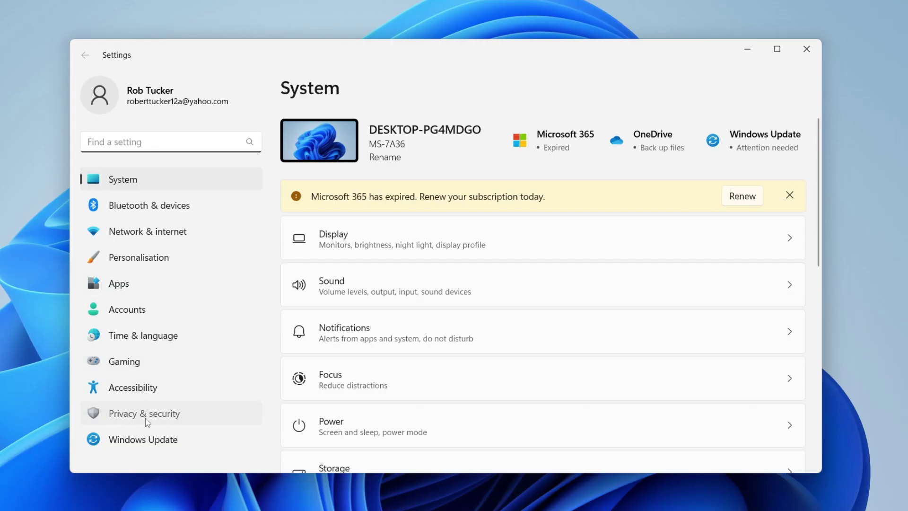
Step: Go to Privacy & security and open the Camera permission page under App permissions
click(287, 348)
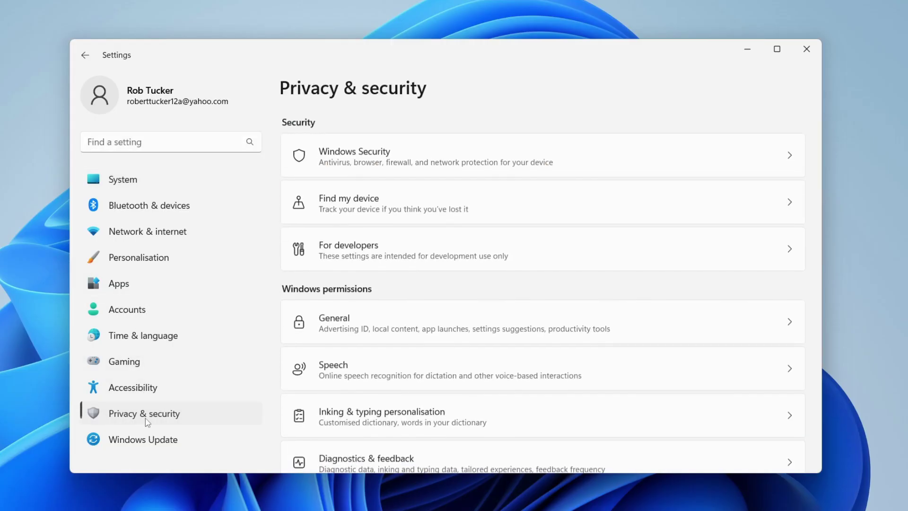
scroll(425, 244, down, 6)
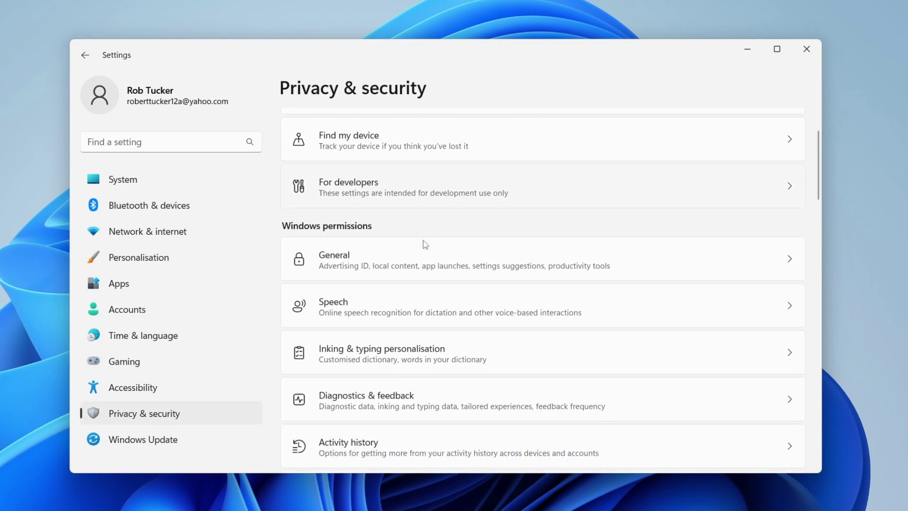
scroll(425, 244, down, 2)
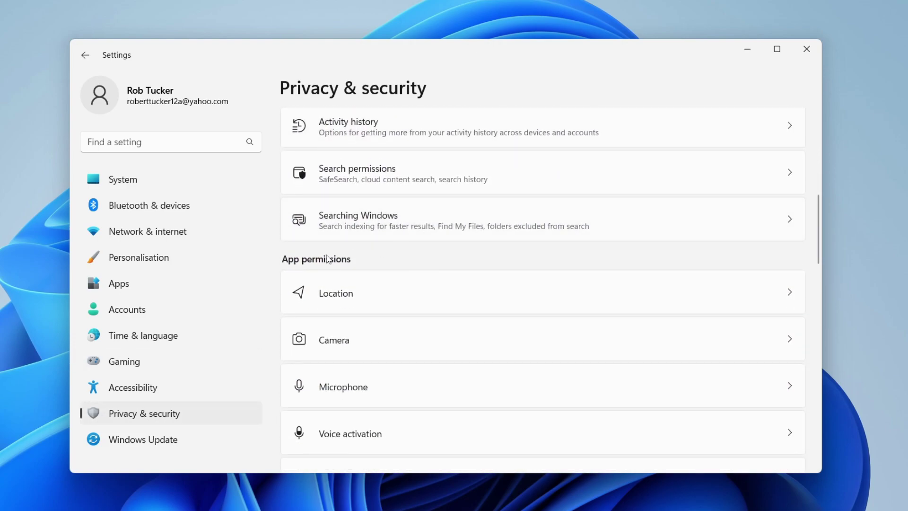
scroll(349, 290, down, 1)
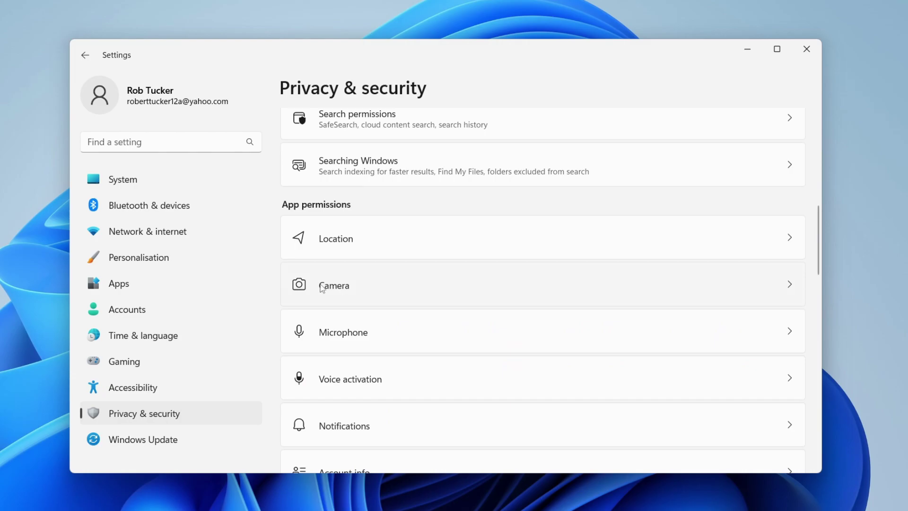
click(339, 286)
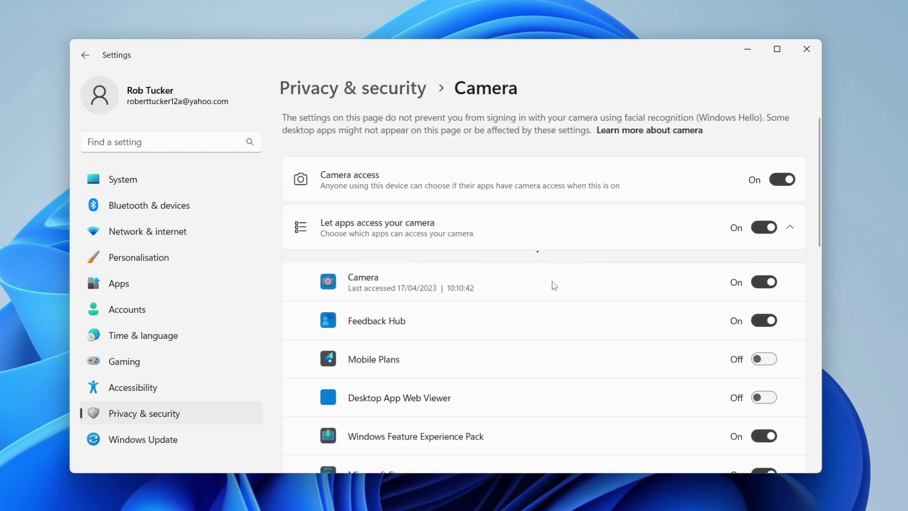
Step: Switch Mobile Plans camera access on in the app list
scroll(488, 272, down, 1)
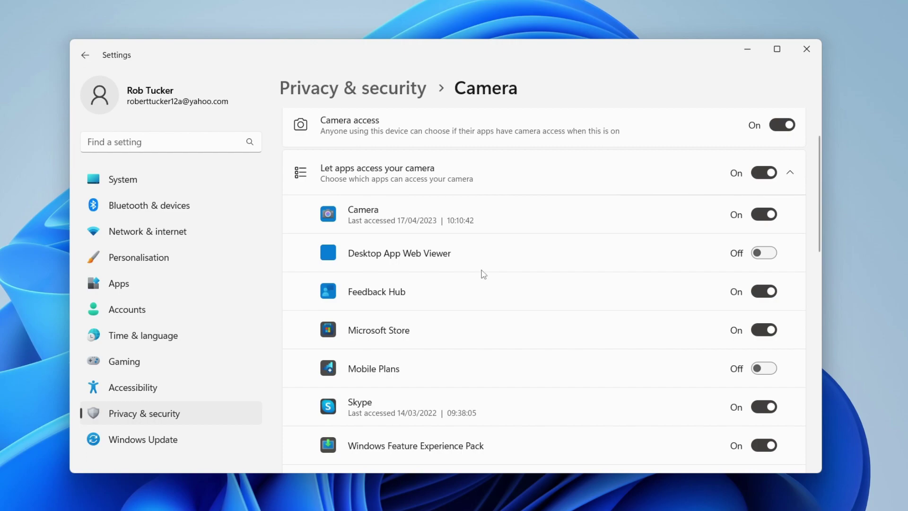
scroll(483, 274, down, 1)
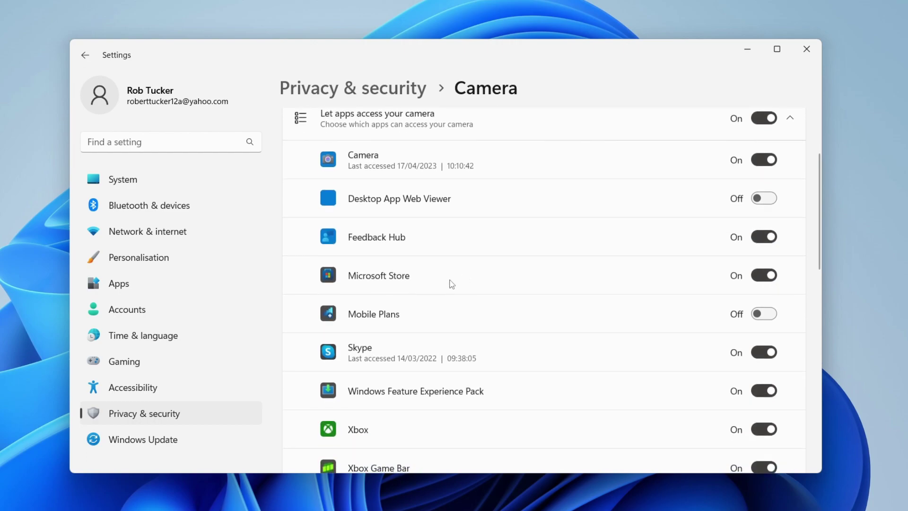
click(757, 318)
click(770, 315)
click(770, 315)
Step: Review the rest of the Camera app list, then close Settings
scroll(640, 291, down, 4)
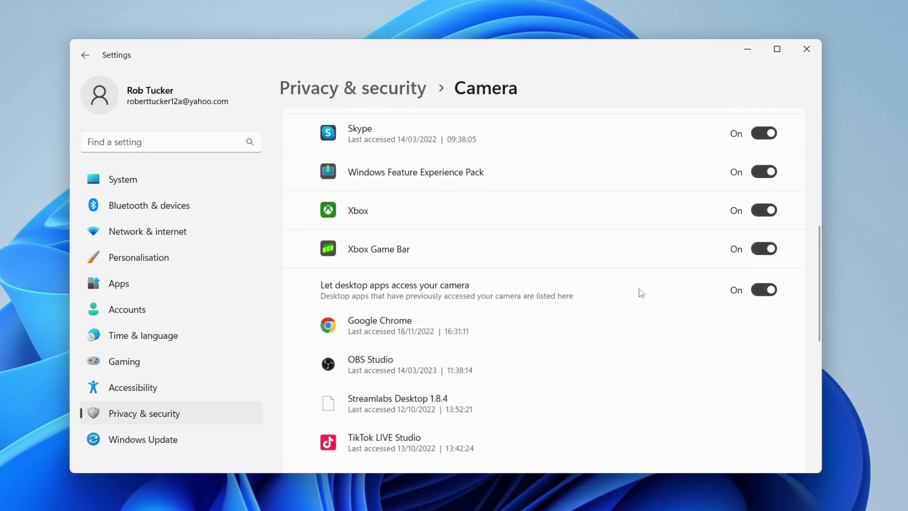
scroll(348, 333, down, 6)
scroll(420, 359, up, 12)
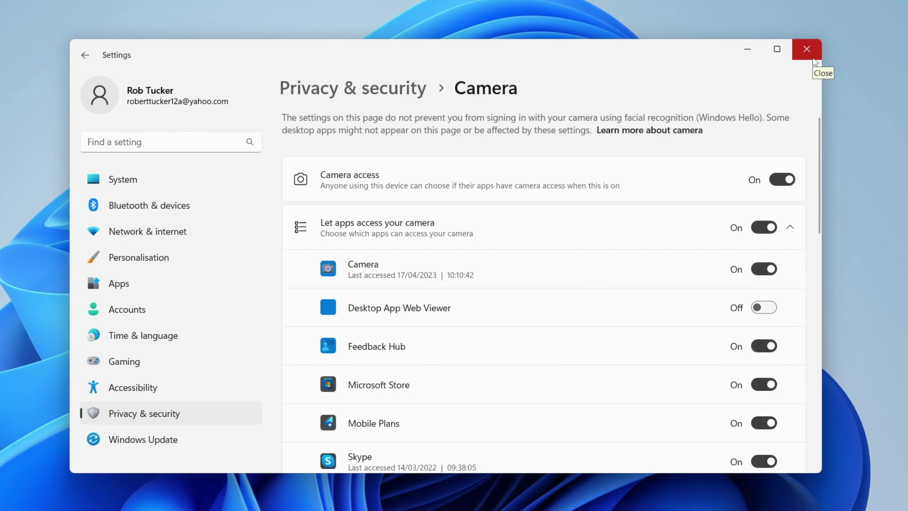
scroll(588, 326, down, 8)
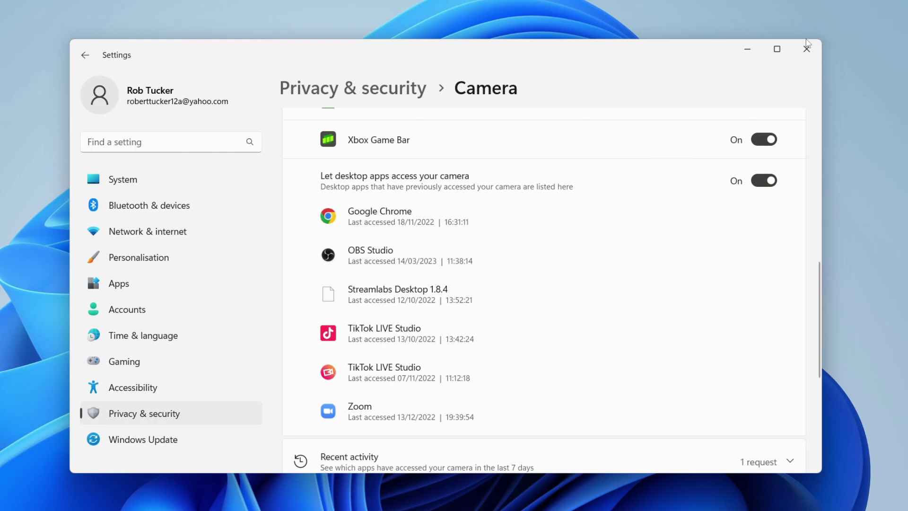
click(807, 43)
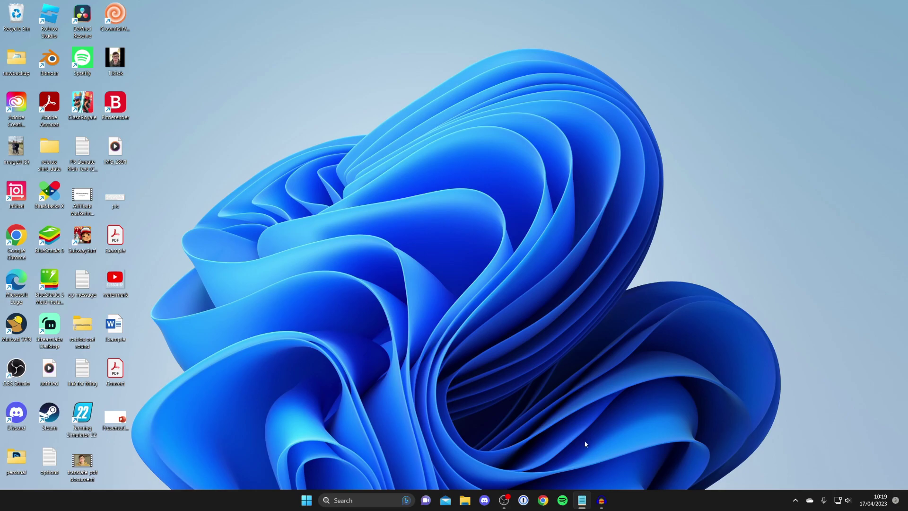
Step: Open Chrome and search Google for 'razer webcam driver' using the suggestion
click(544, 498)
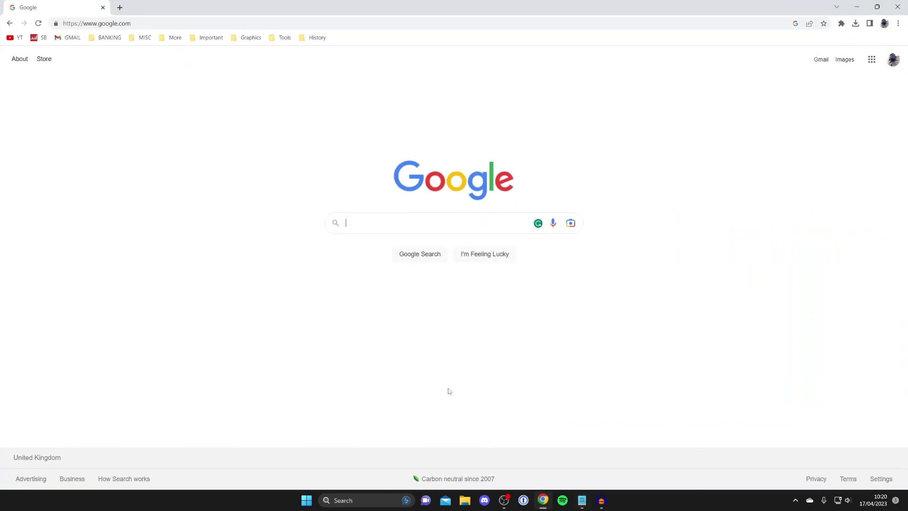
text(r)
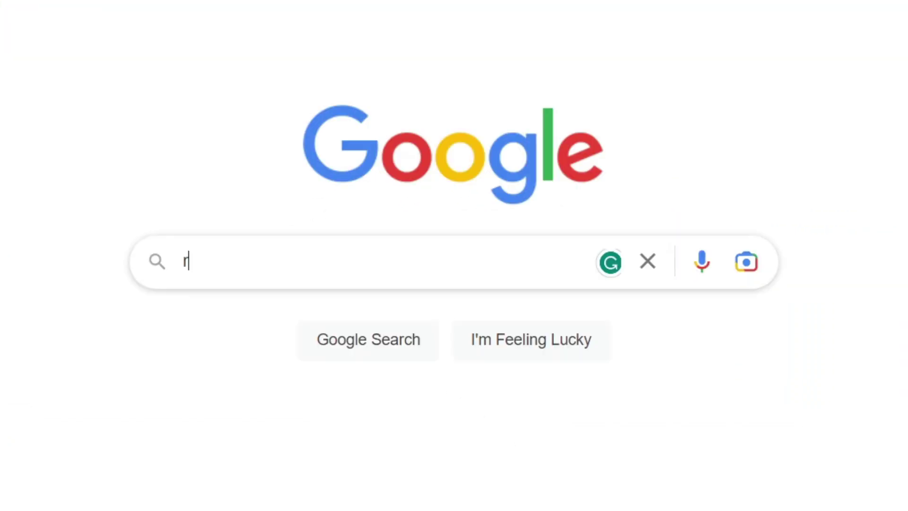
text(azer webcam)
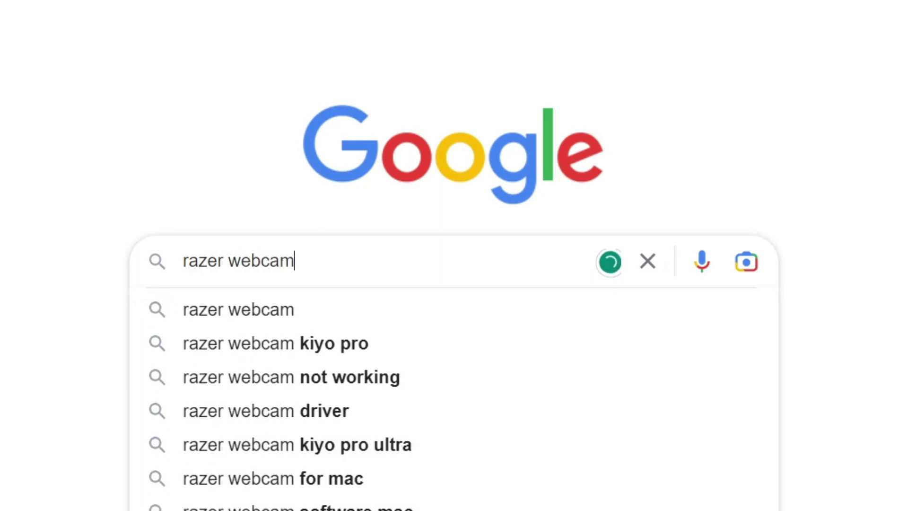
key(Down)
key(Down)
key(Down)
key(Down)
key(Return)
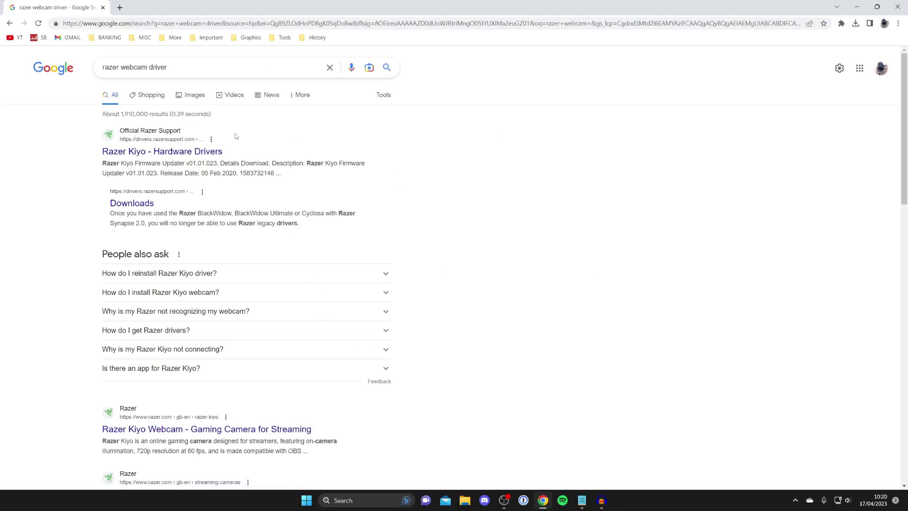
Step: View the Razer Kiyo Hardware Drivers support page, then close Chrome
click(204, 152)
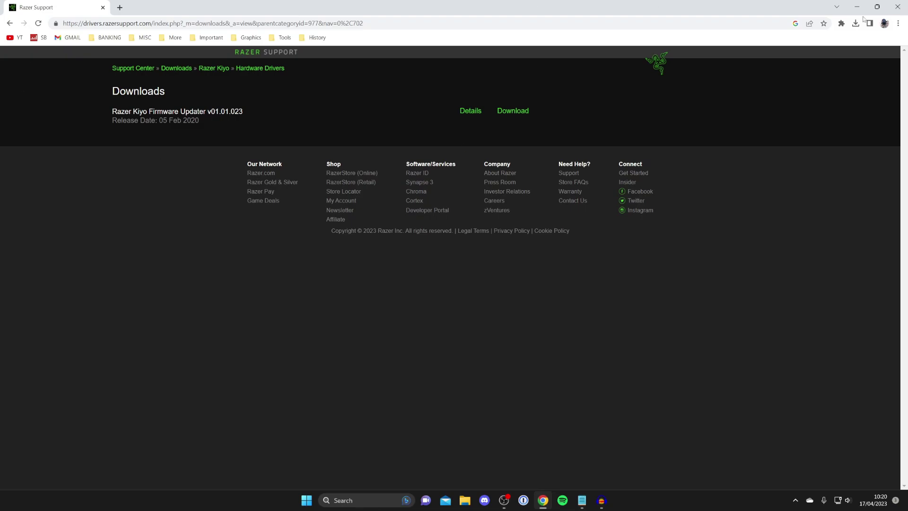
click(898, 7)
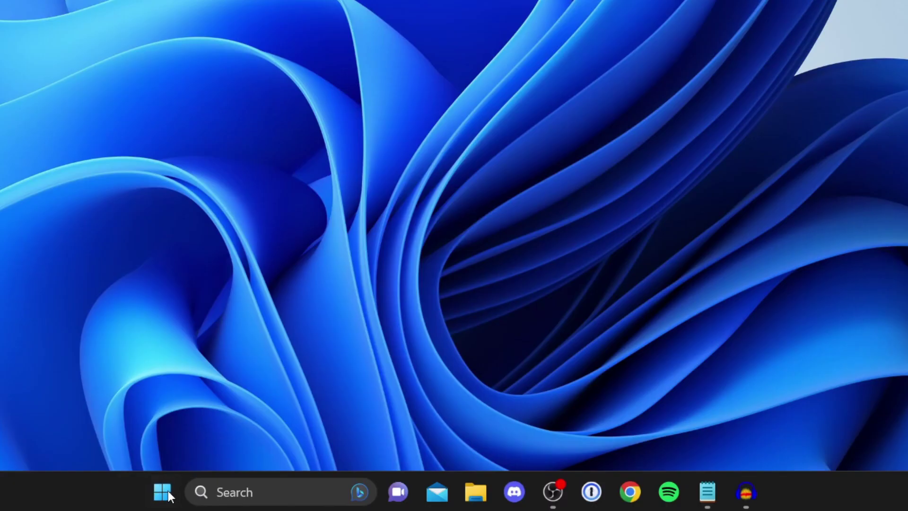
Step: Open Device Manager, expand Cameras, and start Update driver for the Logi C270 HD WebCam
right_click(309, 501)
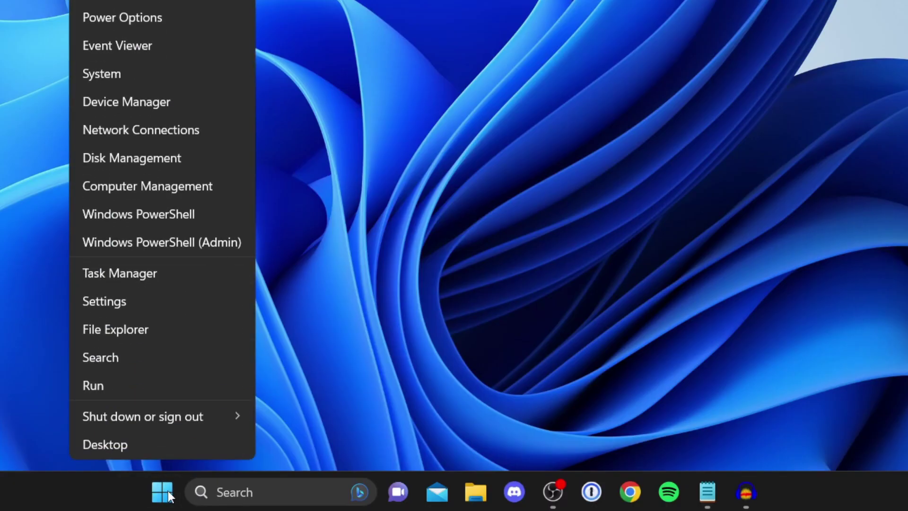
click(184, 107)
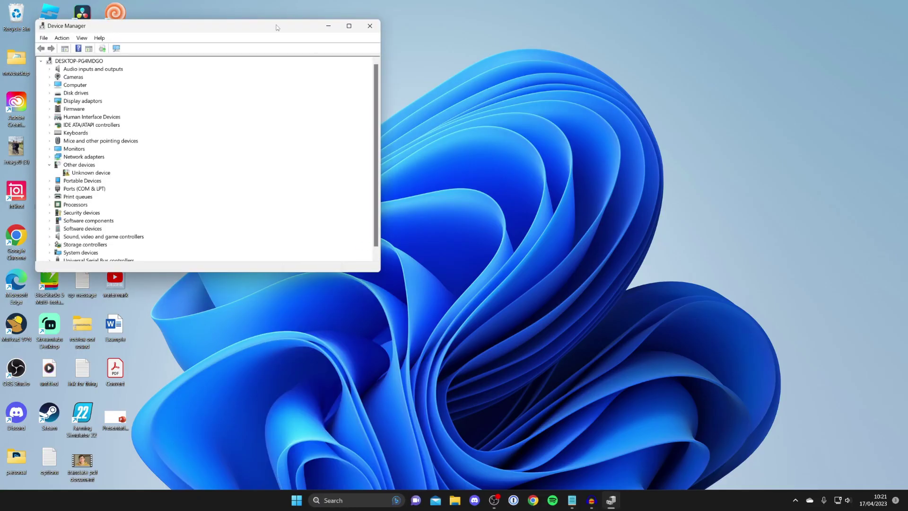
drag(278, 26, 504, 107)
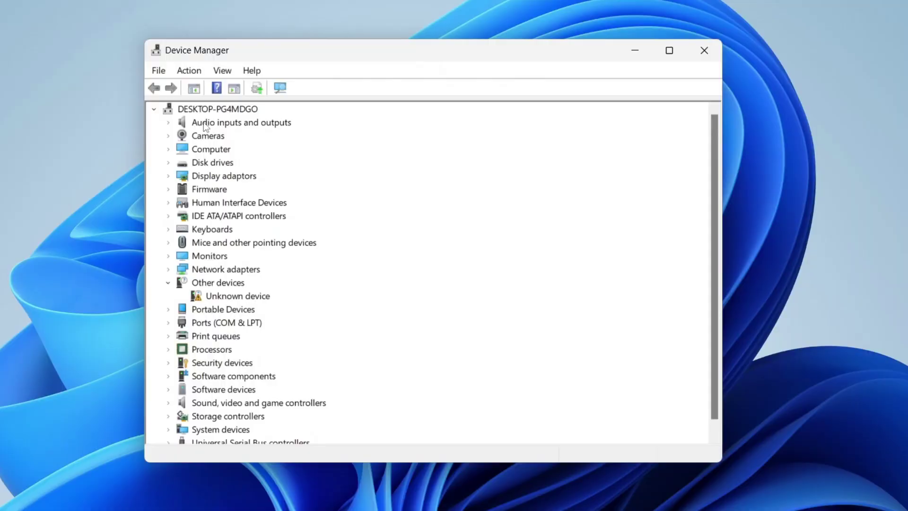
click(171, 136)
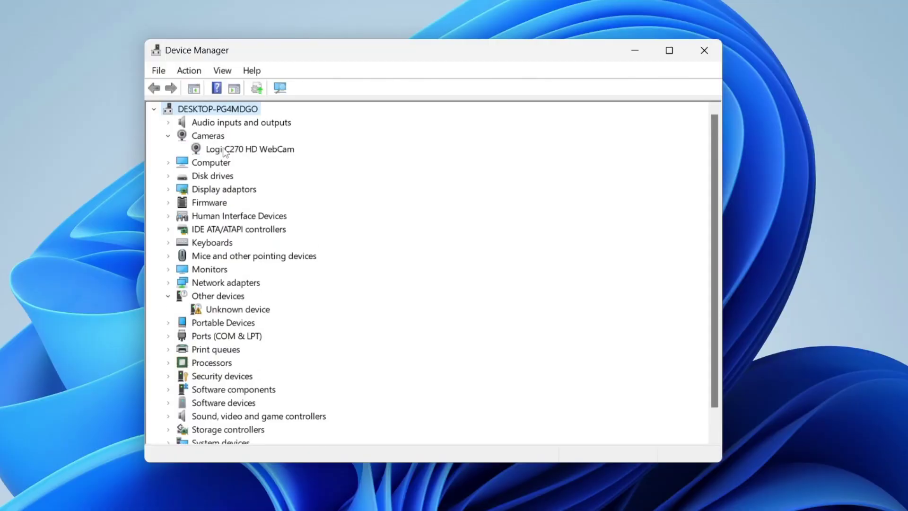
click(241, 155)
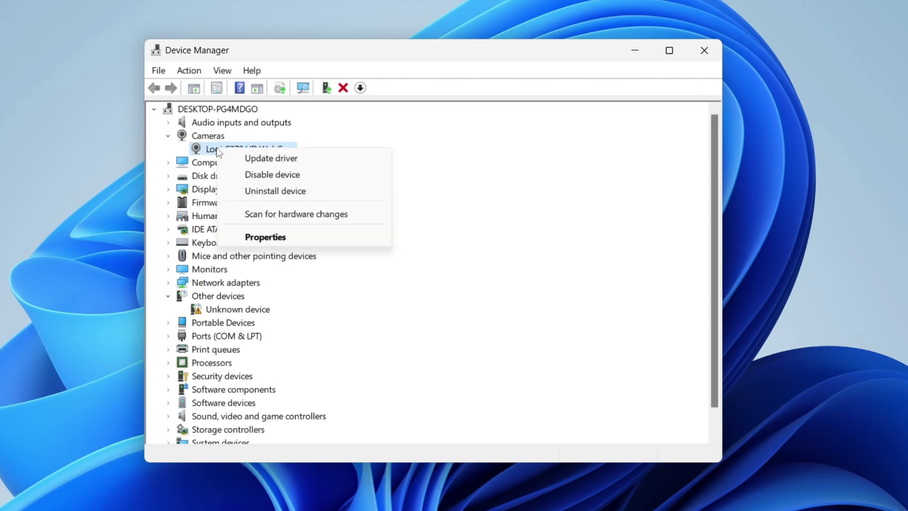
click(253, 164)
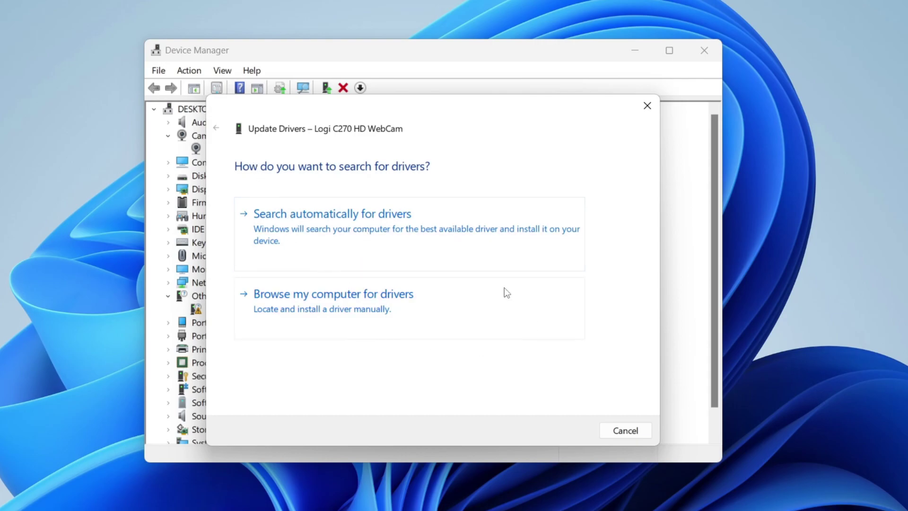
Step: Try the automatic driver search, which reports the best driver is already installed, then browse this computer instead
click(424, 218)
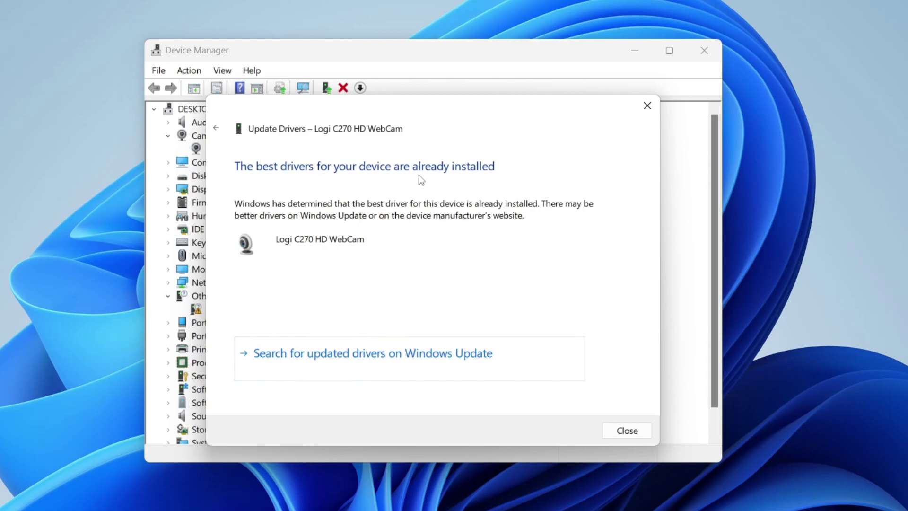
click(627, 431)
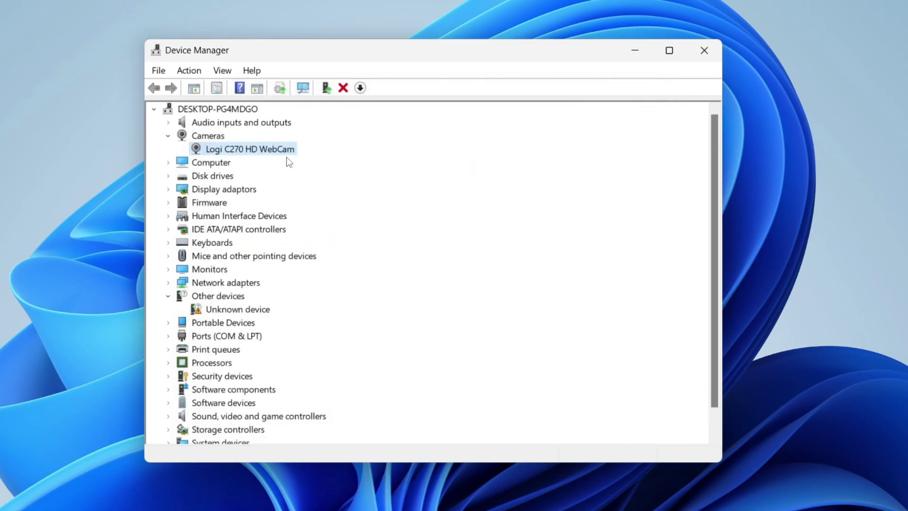
right_click(274, 152)
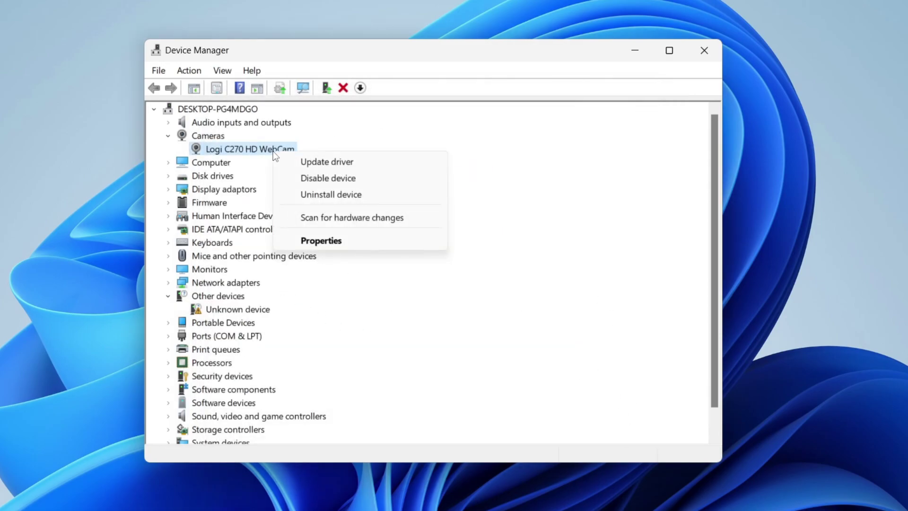
click(320, 162)
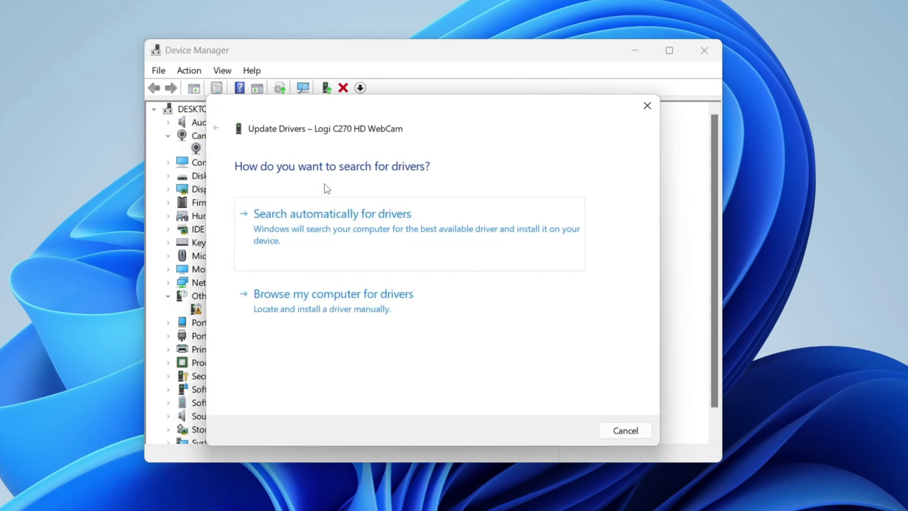
click(361, 306)
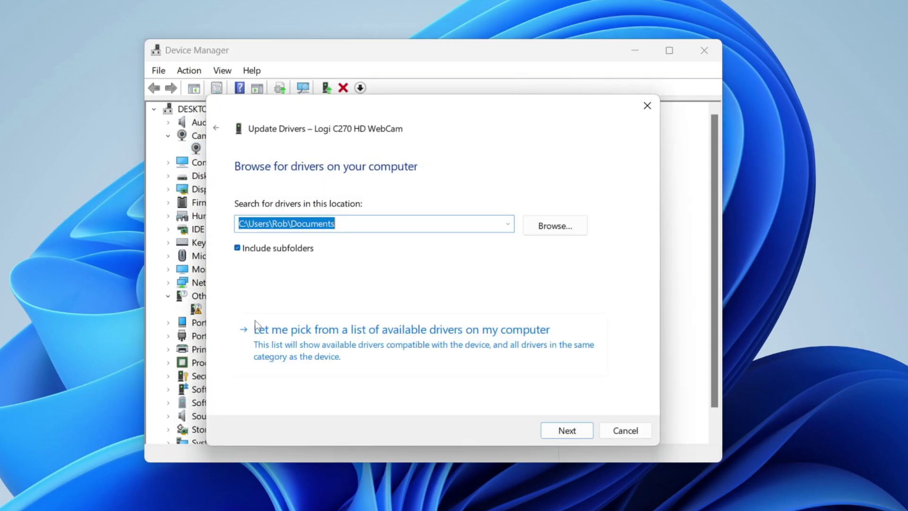
Step: Reinstall the Logi C270 HD WebCam driver from the computer's list and close Device Manager
click(371, 353)
click(289, 294)
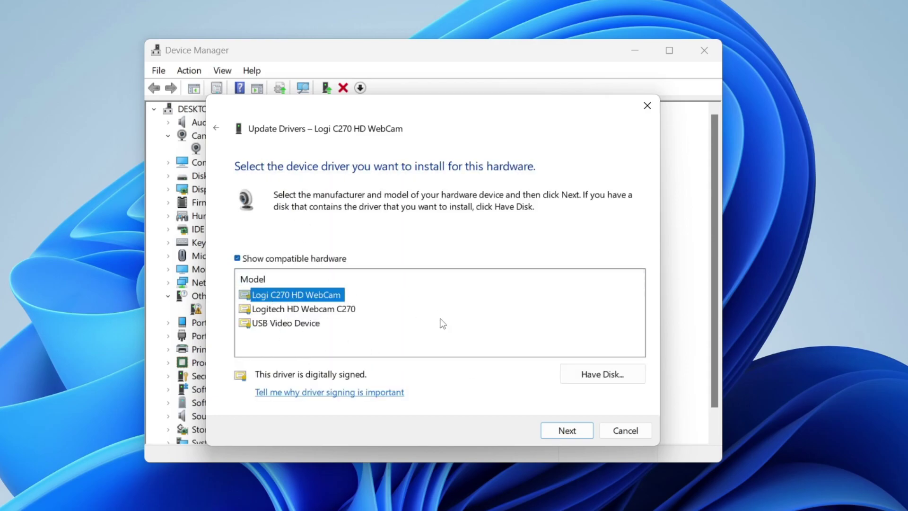
click(567, 428)
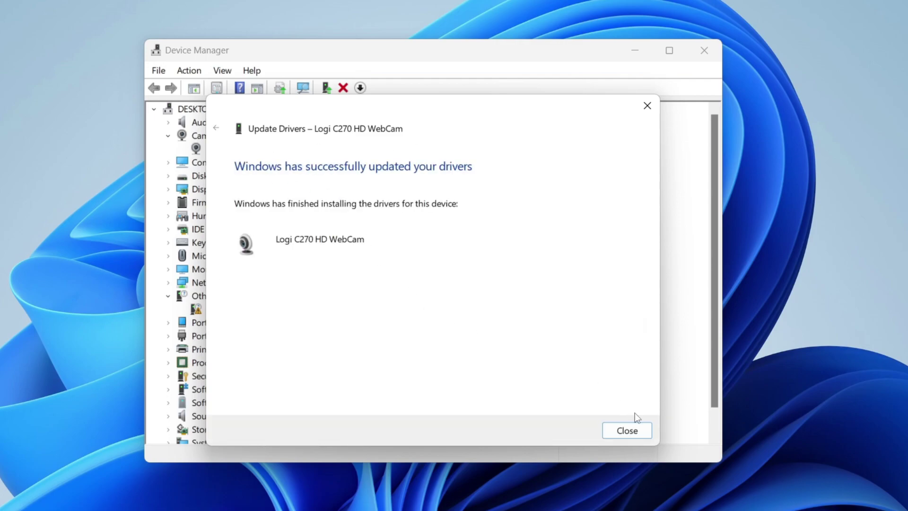
click(639, 431)
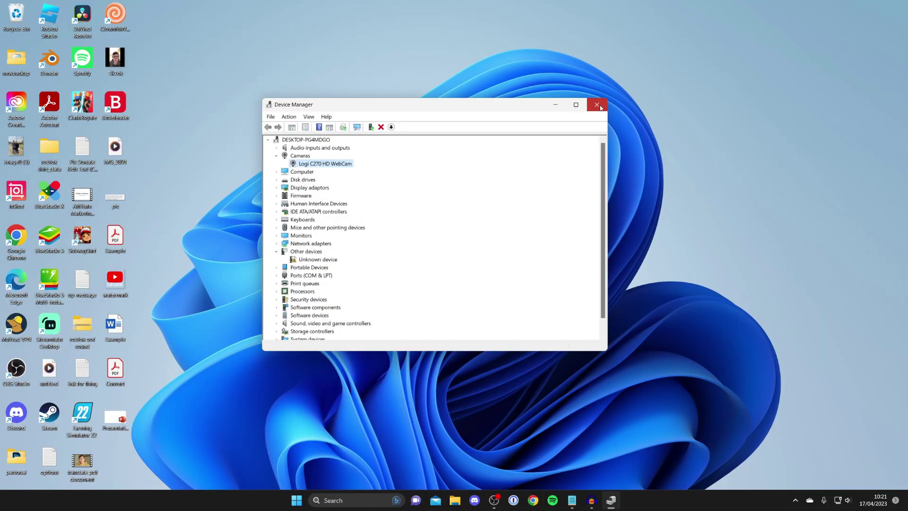
click(596, 105)
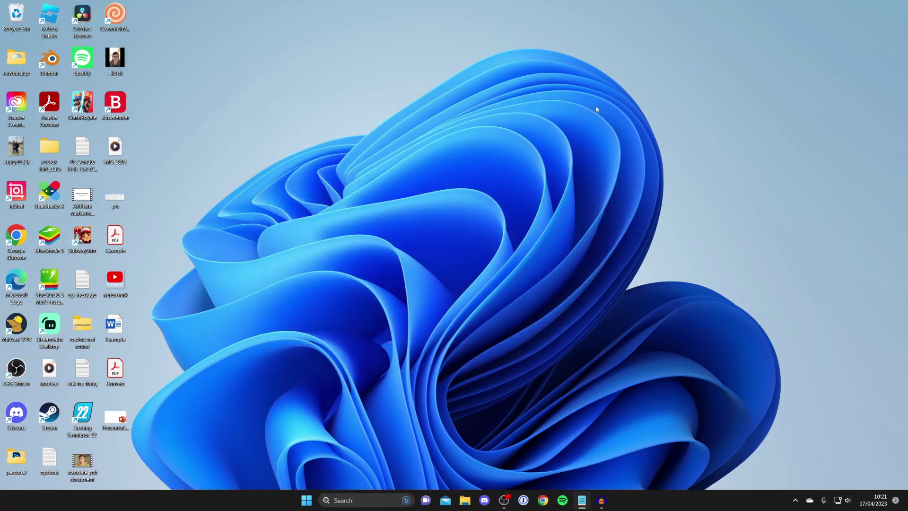